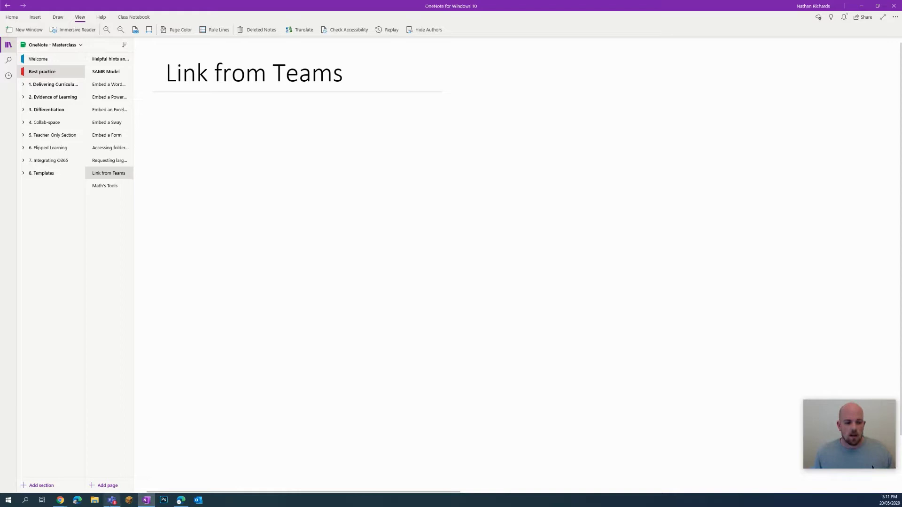
Step: Switch from OneNote's Link from Teams page to Microsoft Teams, showing General channel Files
click(112, 500)
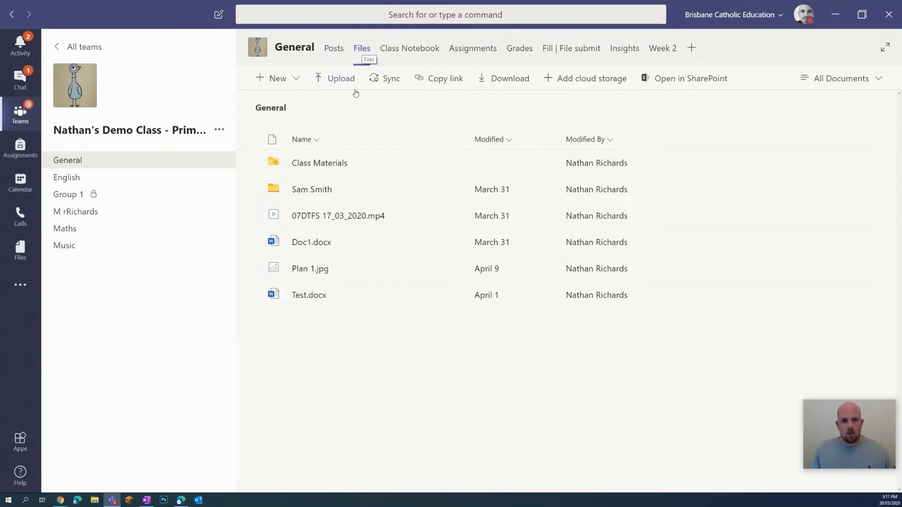
Step: Copy a link to Living and Non-Living.docx in the Class Materials folder
click(332, 165)
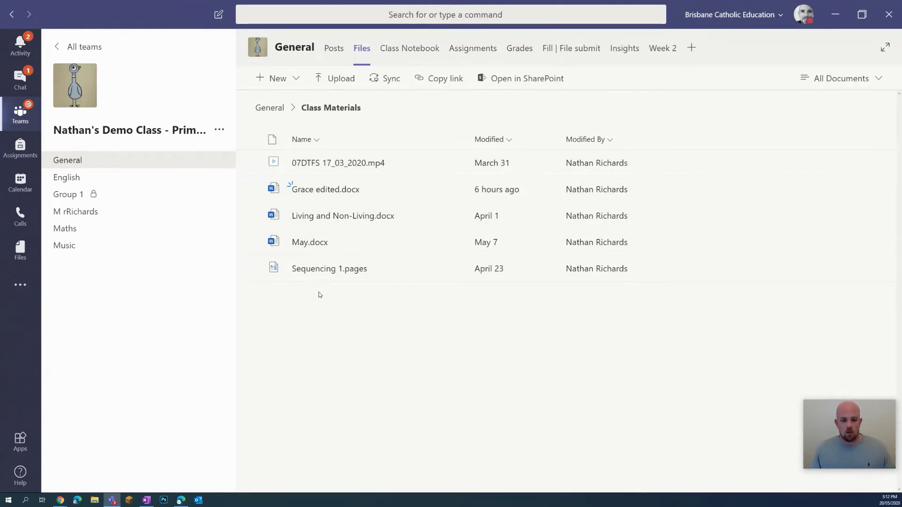
click(252, 216)
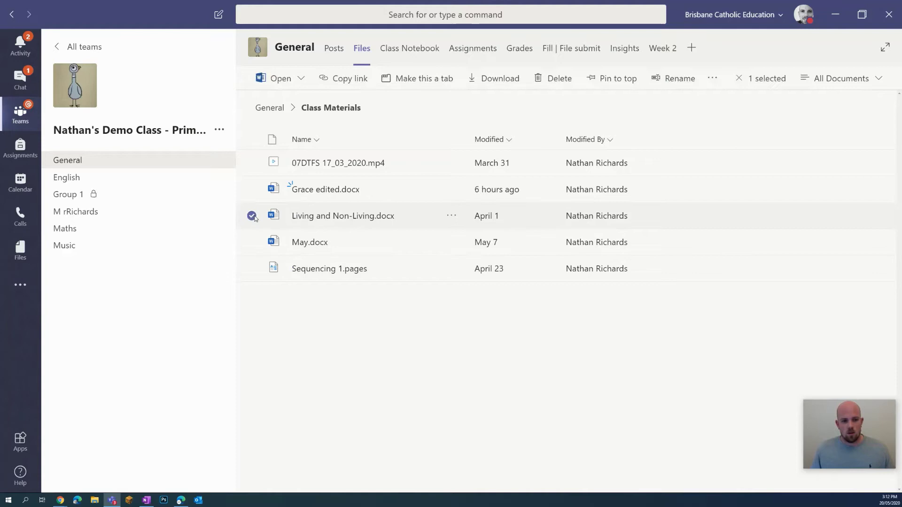
click(451, 217)
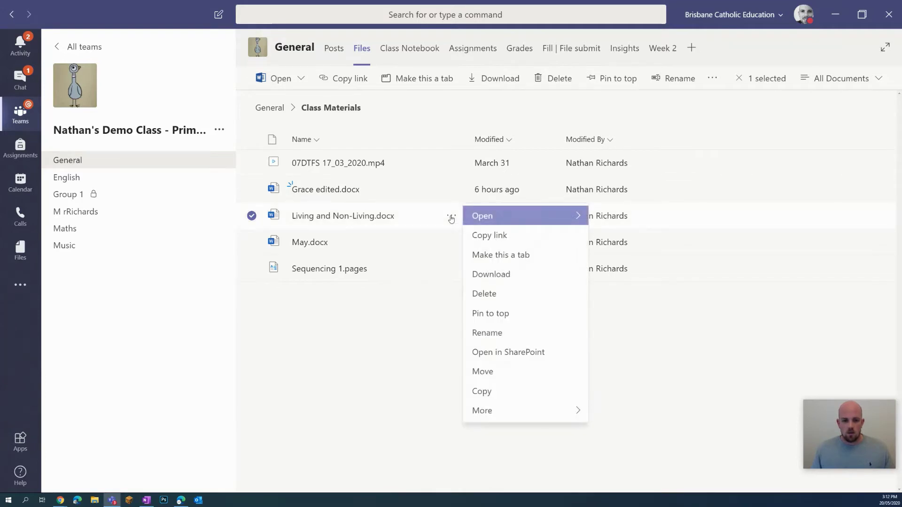
click(494, 239)
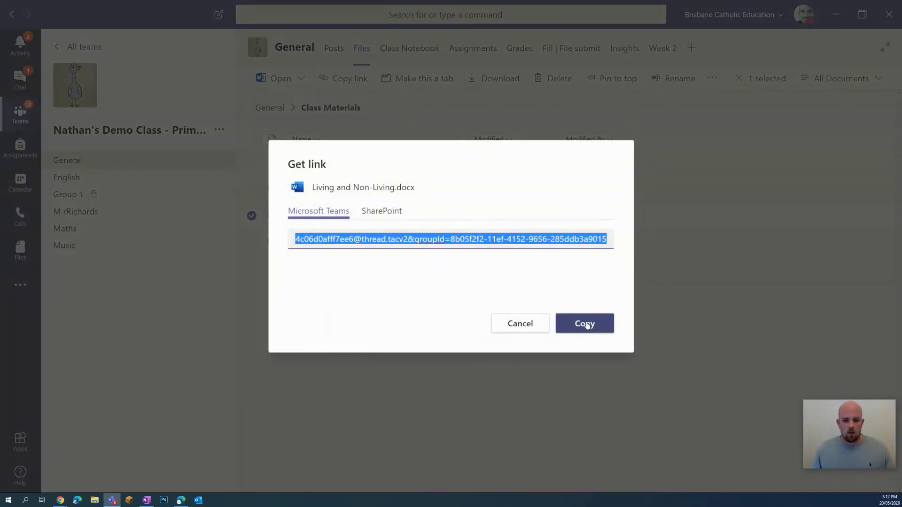
click(586, 323)
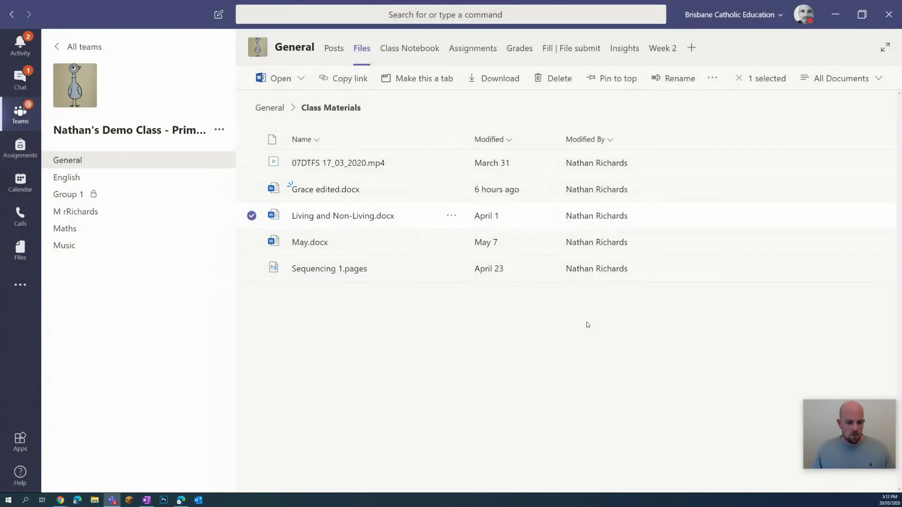
Step: Type 'Click HERE to open the document' on the Link from Teams page and select HERE
click(147, 501)
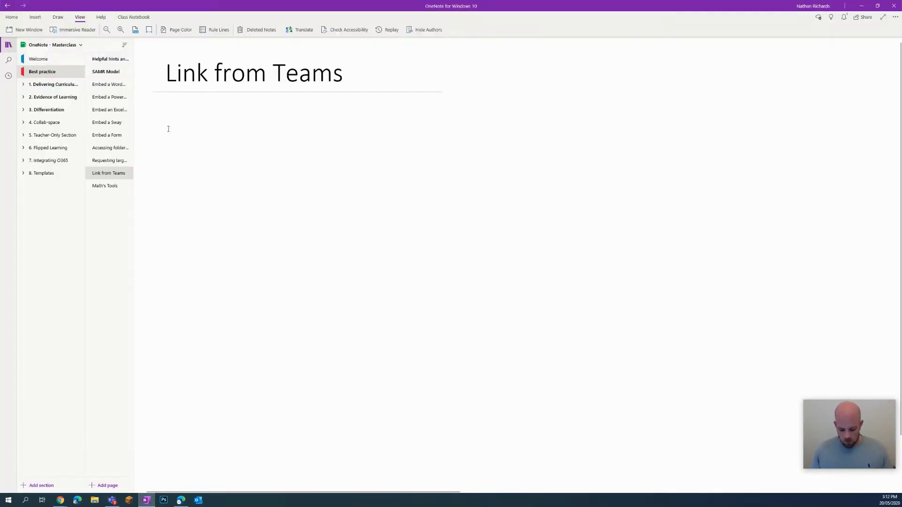
text(Click)
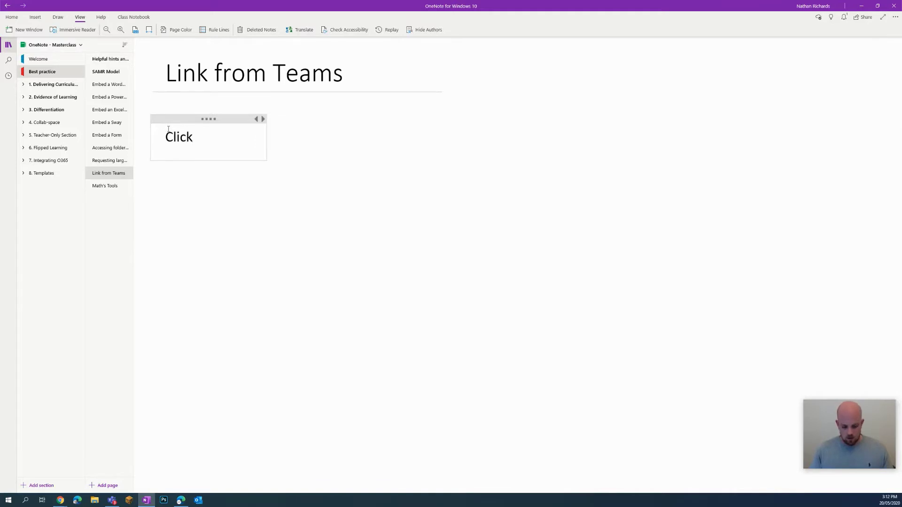
text( HERE to )
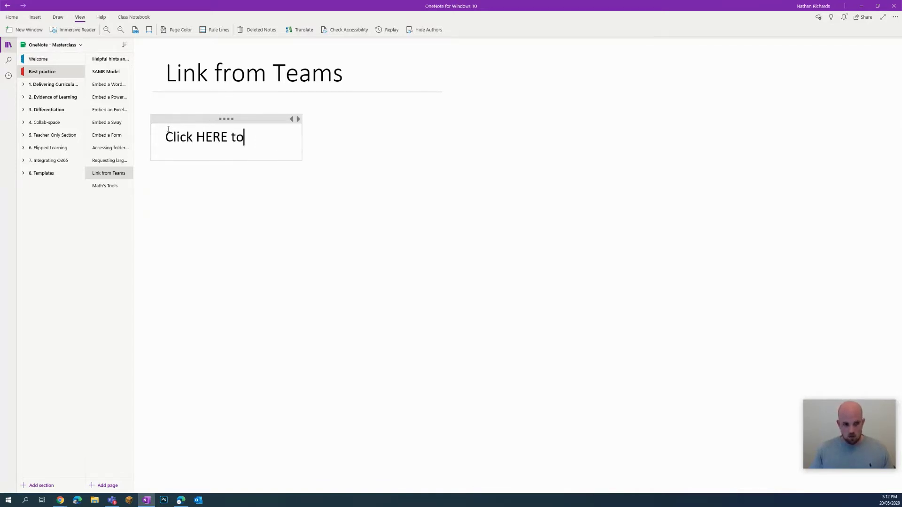
text(open)
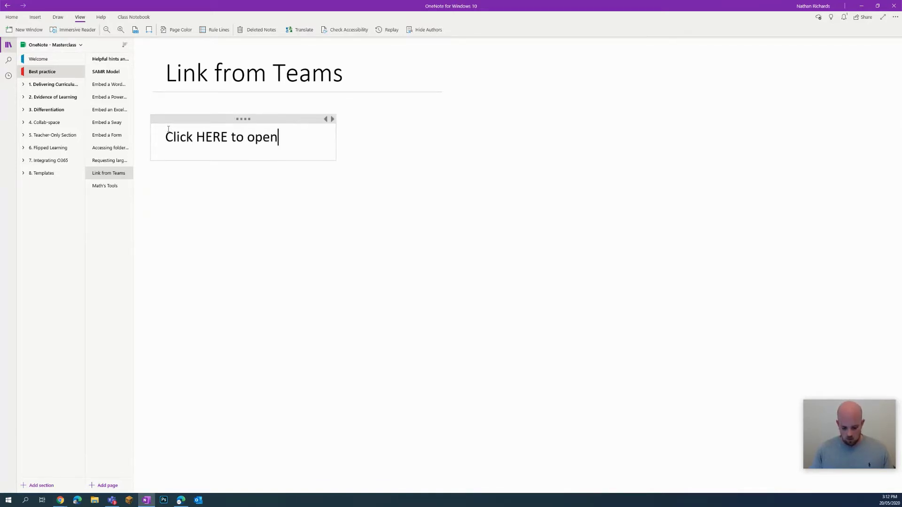
text( the document)
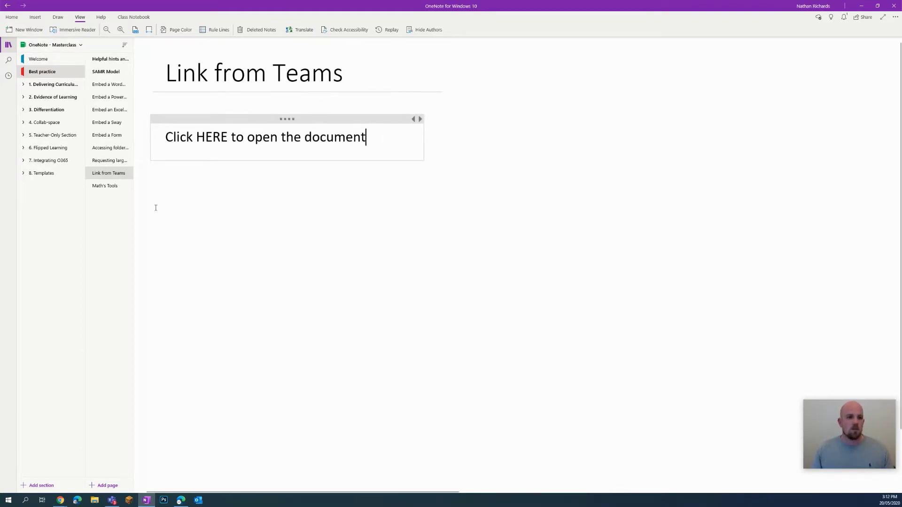
drag(226, 138, 198, 138)
Step: Hyperlink the word HERE to the copied Teams file address
right_click(202, 137)
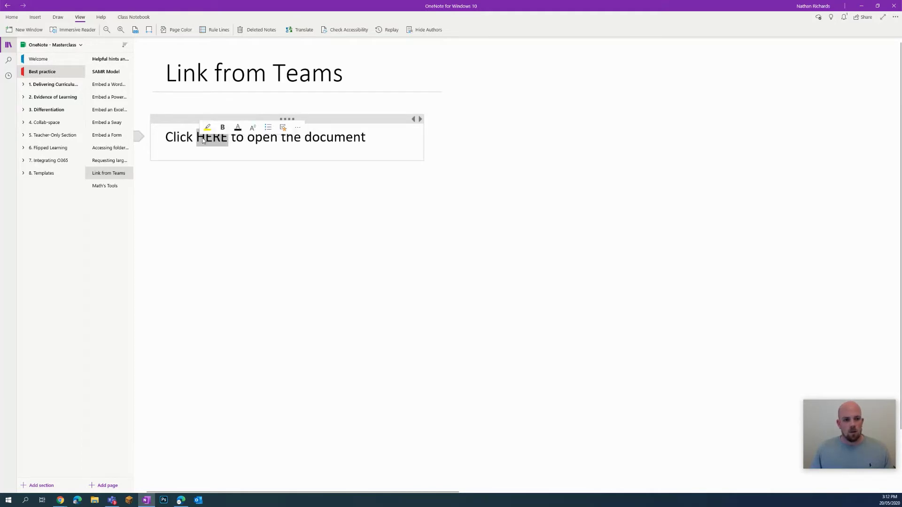
click(238, 214)
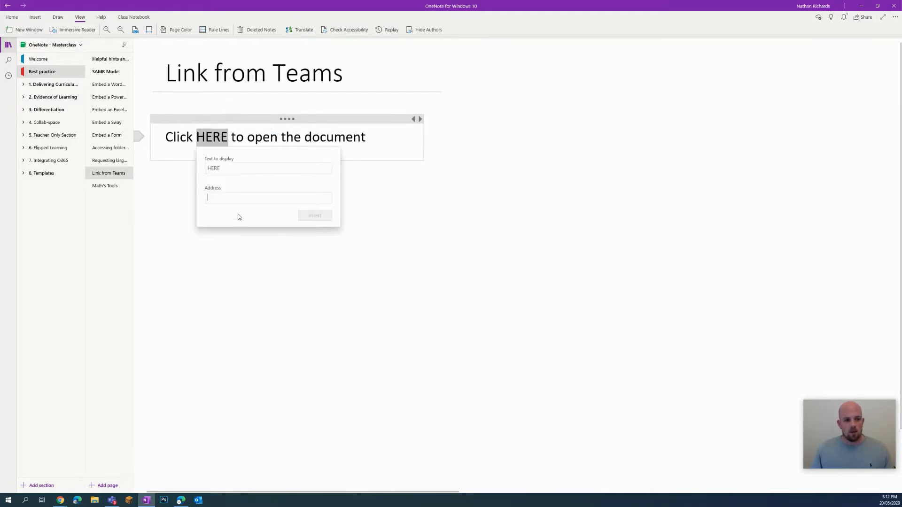
right_click(229, 198)
click(234, 206)
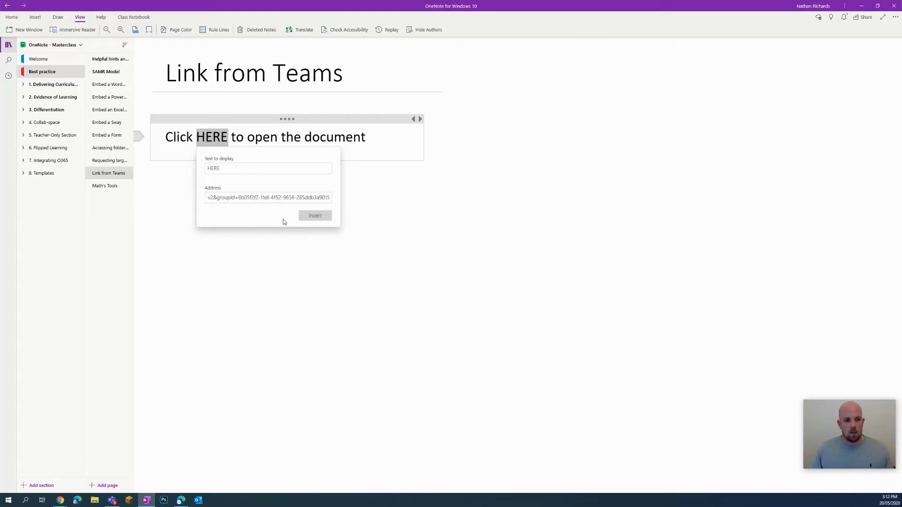
click(314, 215)
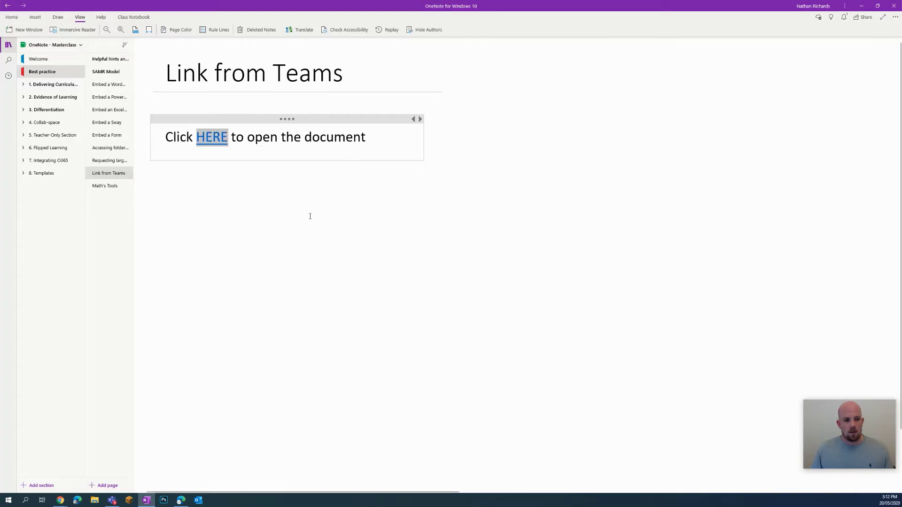
Step: Deselect the text and follow the HERE link to test it
click(220, 169)
click(210, 141)
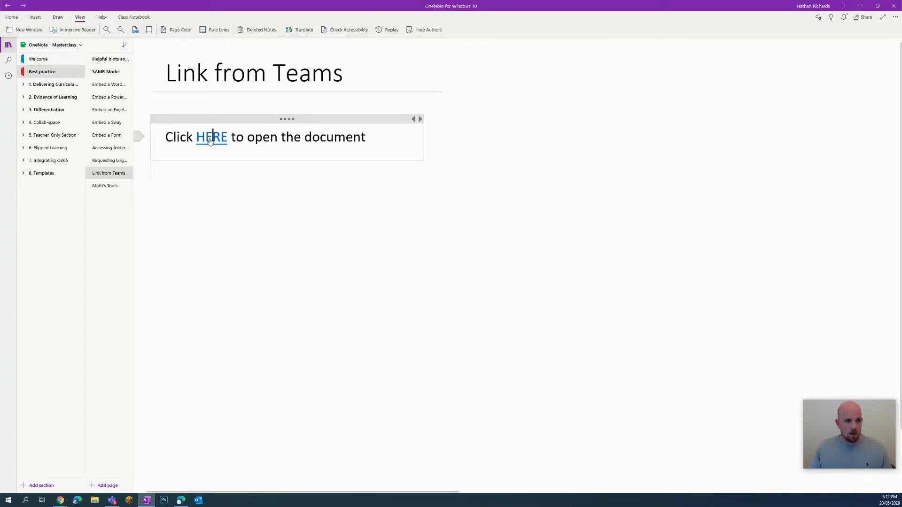
click(210, 141)
Step: Let the HERE link open Living and Non-Living.docx in Teams, then close the preview
mouse_move(60, 500)
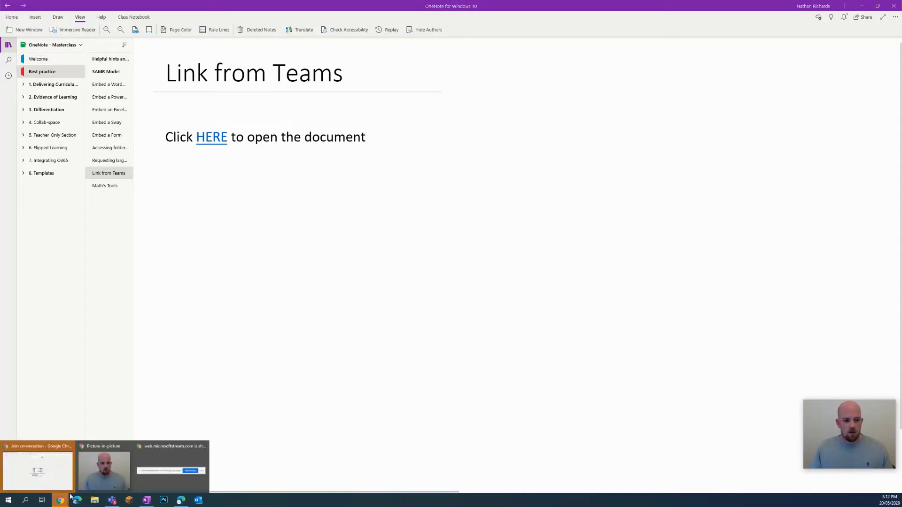
click(81, 467)
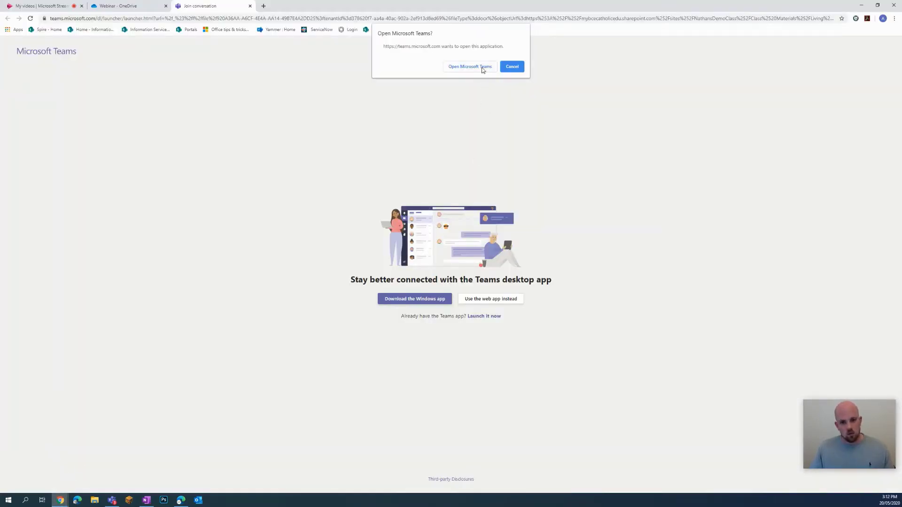
click(470, 66)
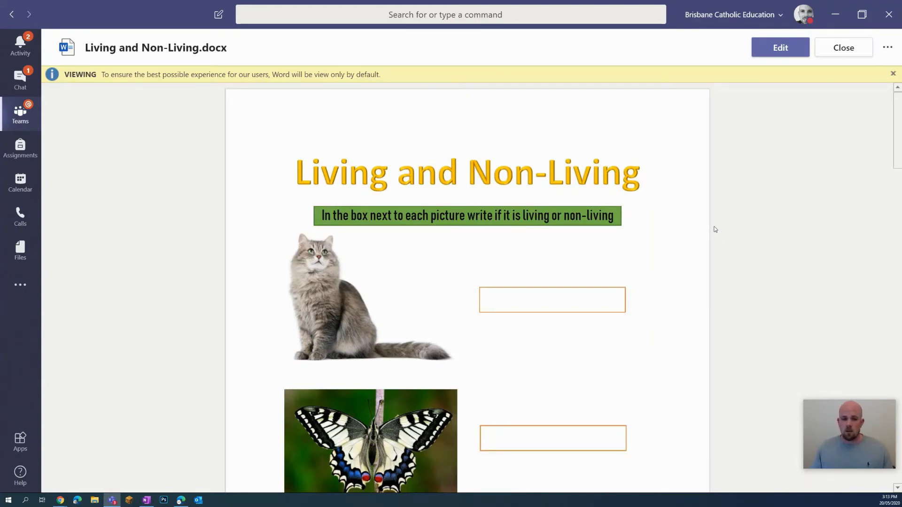
click(846, 51)
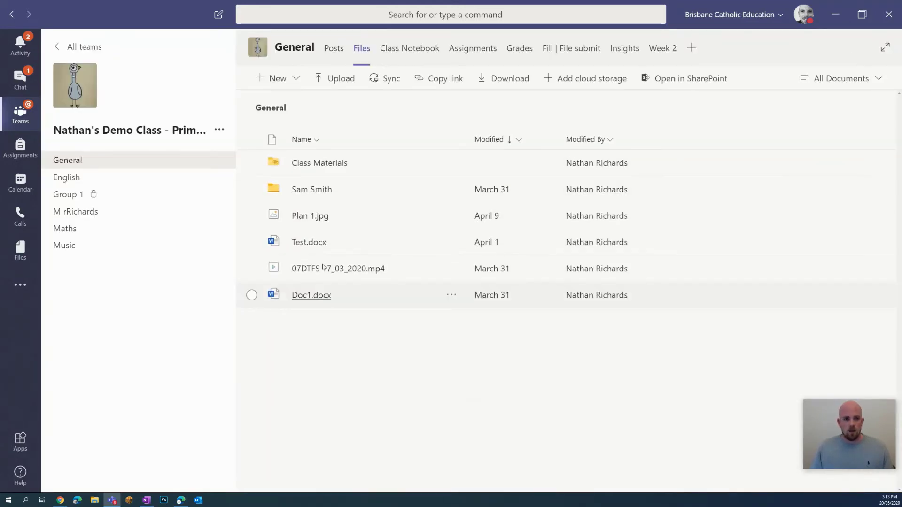
Step: Open the Class Materials folder on SharePoint from Living and Non-Living.docx's actions menu
click(332, 165)
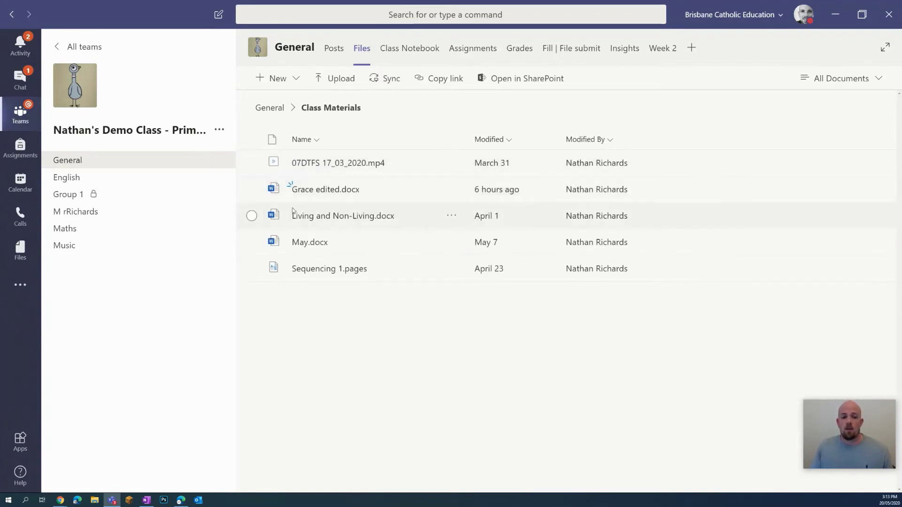
click(452, 216)
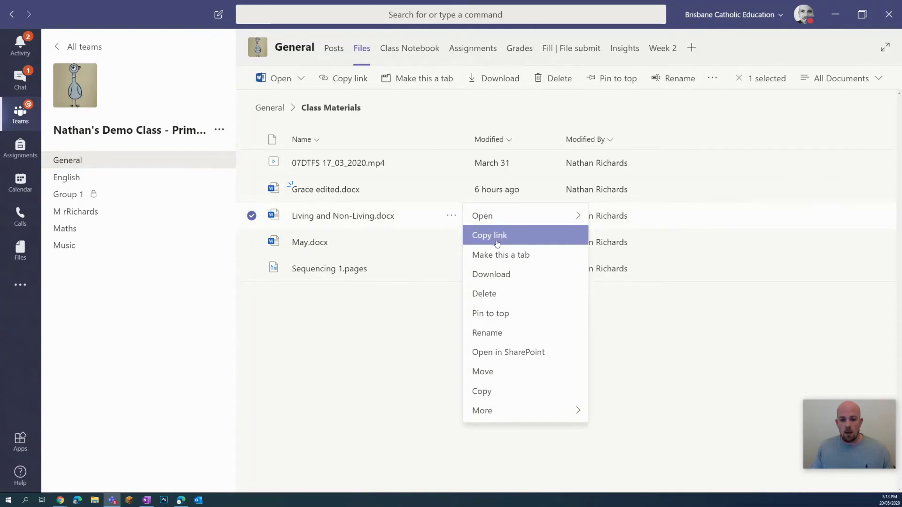
click(498, 352)
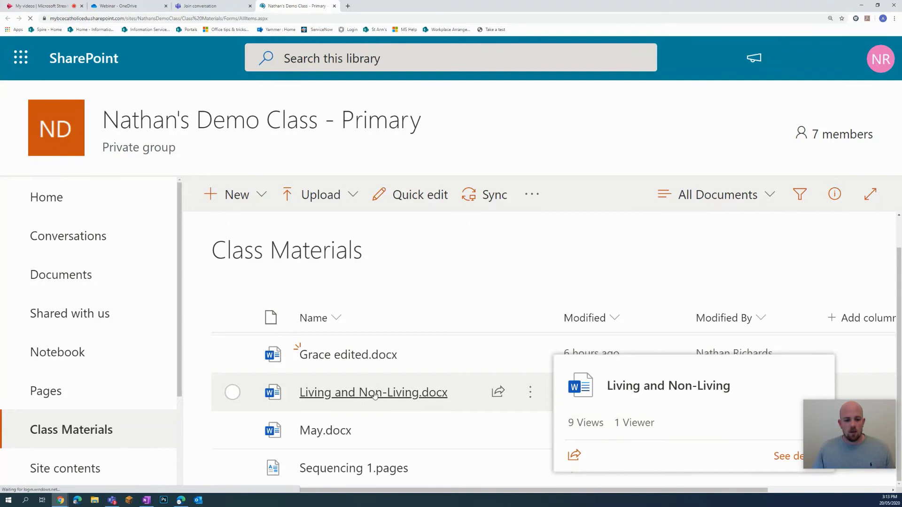
Step: Open Living and Non-Living in Word for the web and copy its web address
click(375, 393)
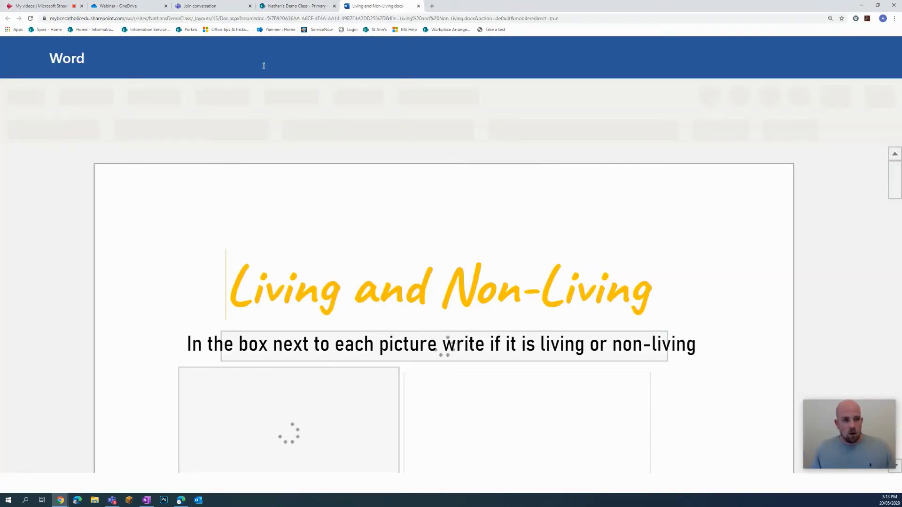
click(168, 21)
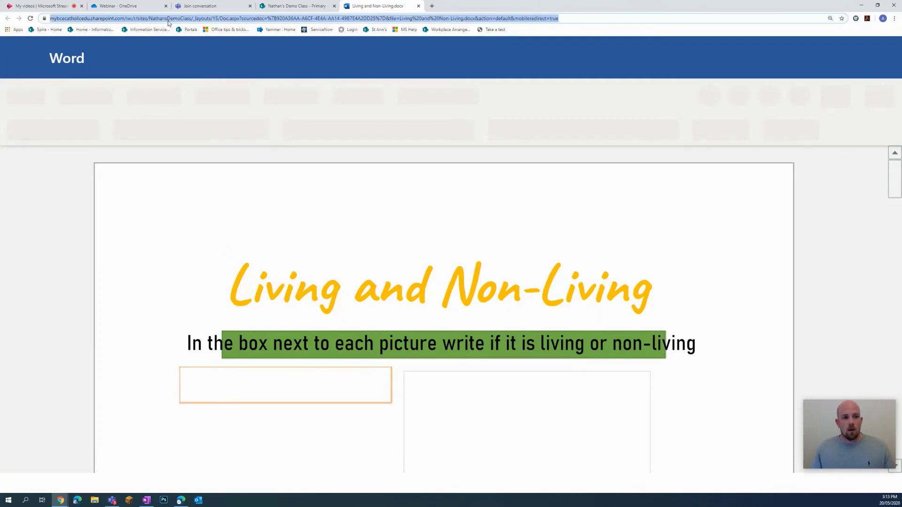
right_click(173, 22)
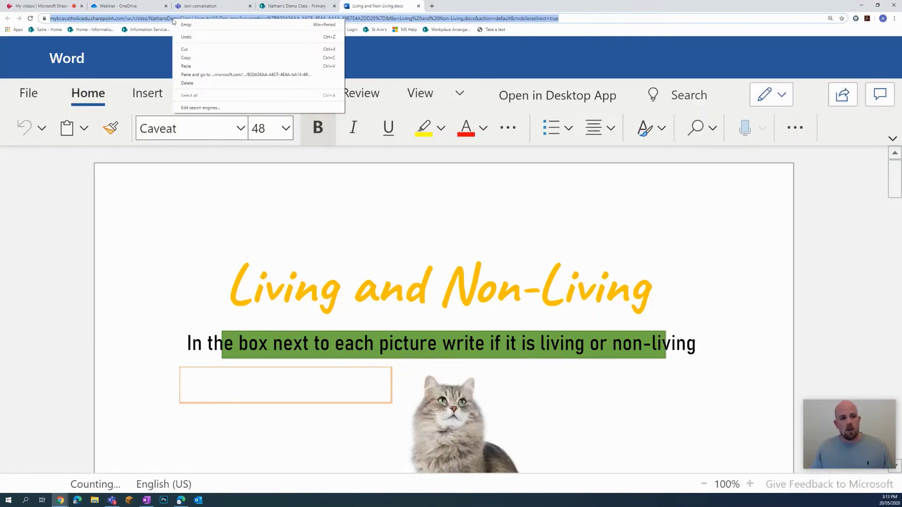
click(185, 57)
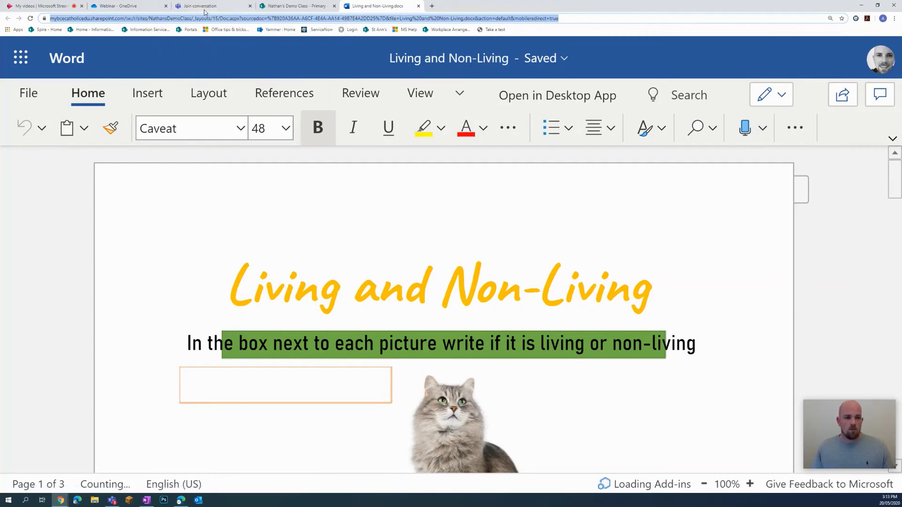
Step: Paste the Living and Non-Living document link with its preview below the HERE line
click(147, 502)
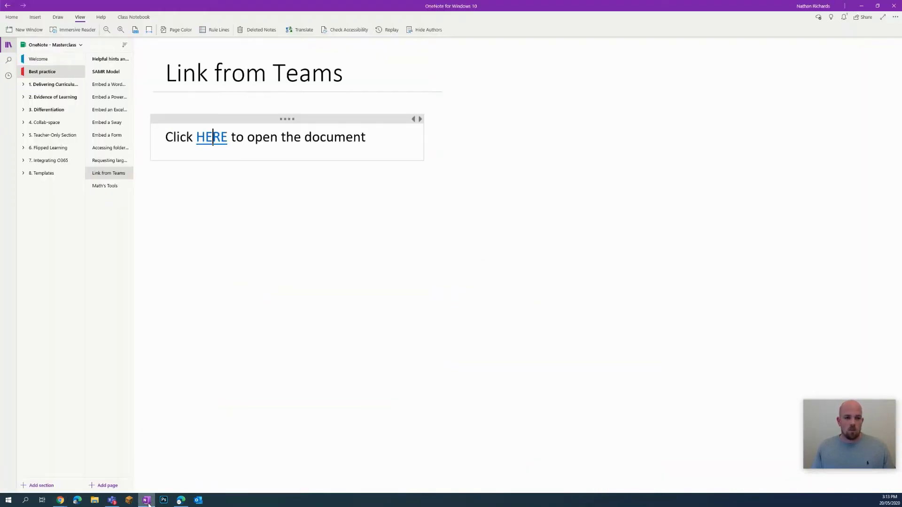
click(165, 196)
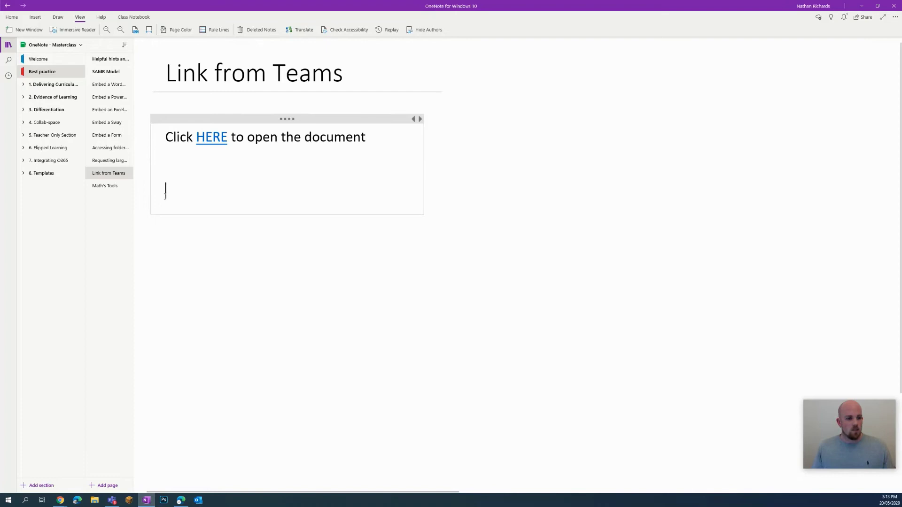
right_click(165, 197)
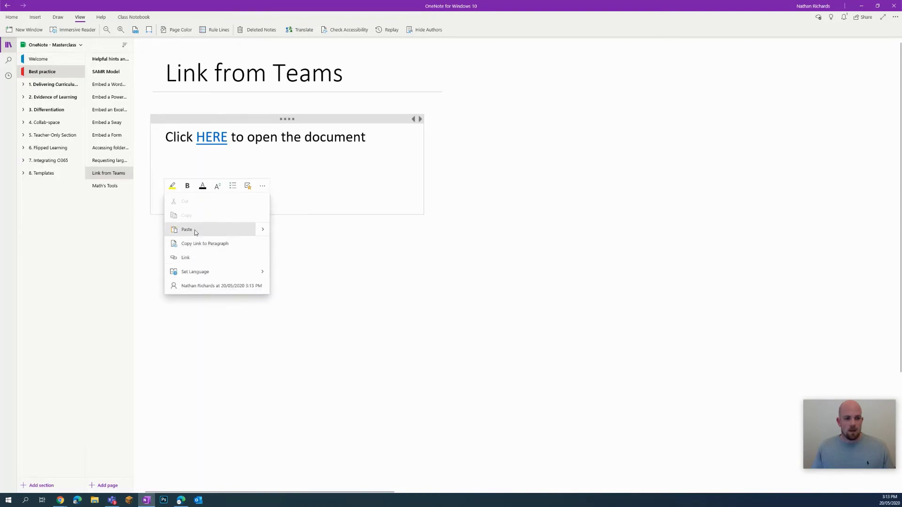
click(186, 230)
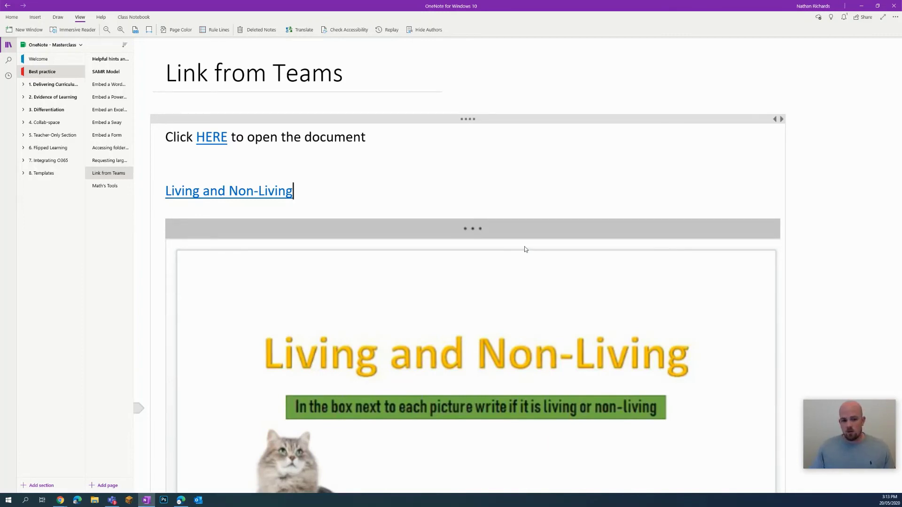
scroll(703, 319, down, 3)
scroll(703, 319, up, 3)
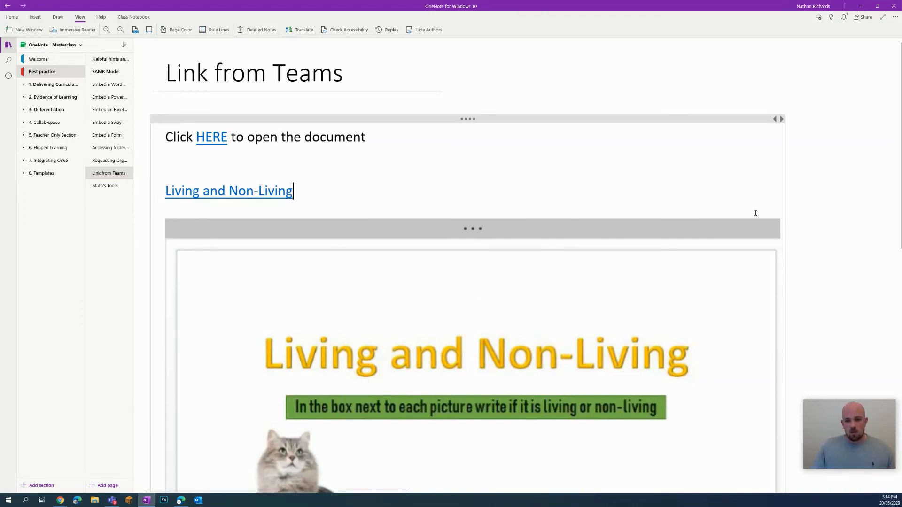
scroll(822, 211, down, 10)
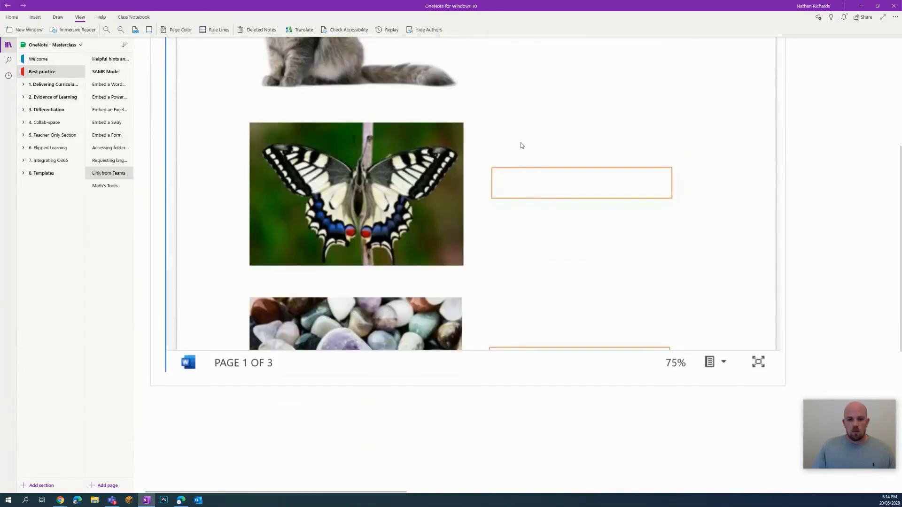
scroll(521, 145, down, 15)
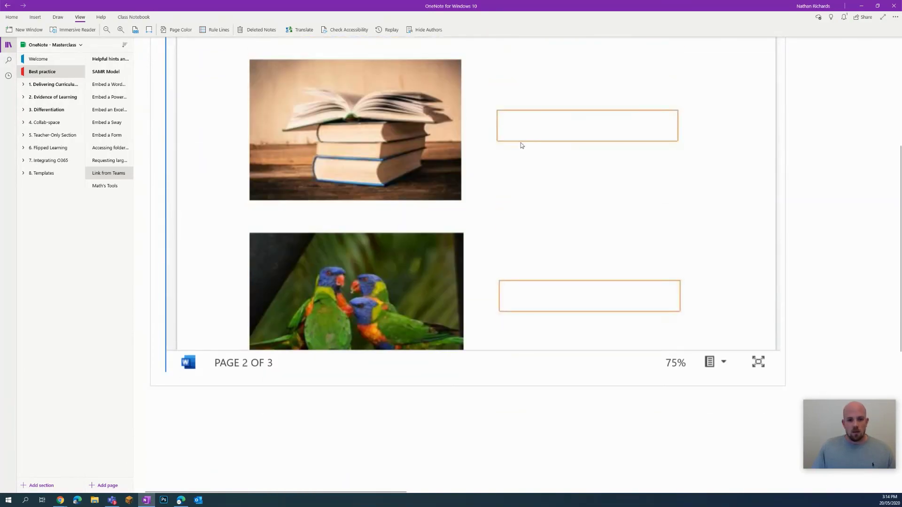
scroll(522, 146, down, 15)
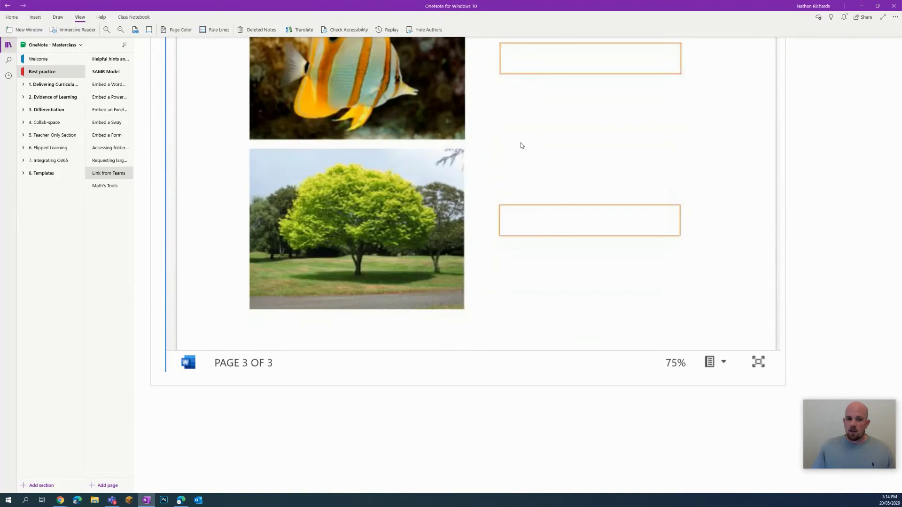
scroll(521, 146, up, 20)
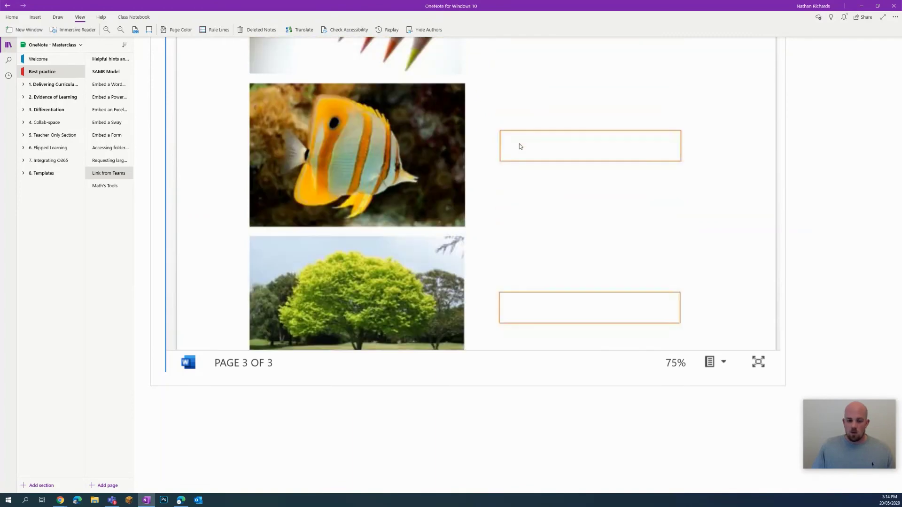
scroll(520, 146, up, 5)
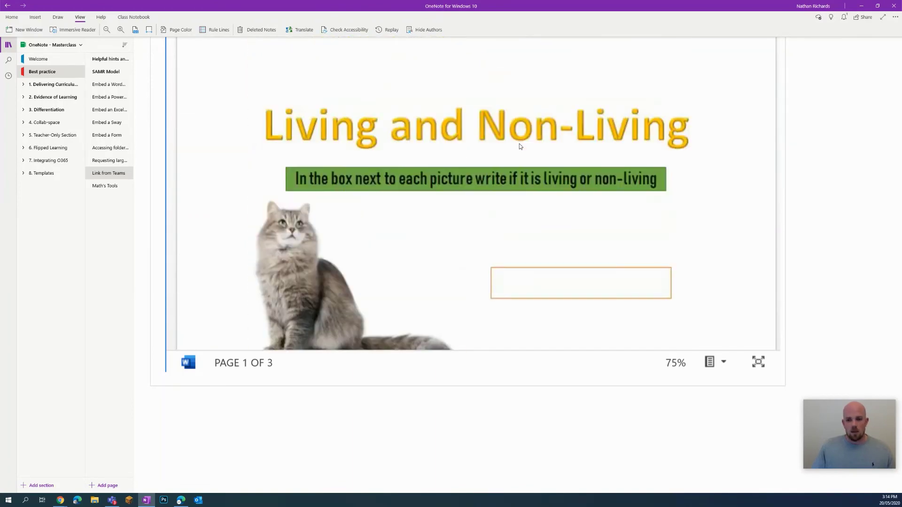
scroll(830, 174, up, 5)
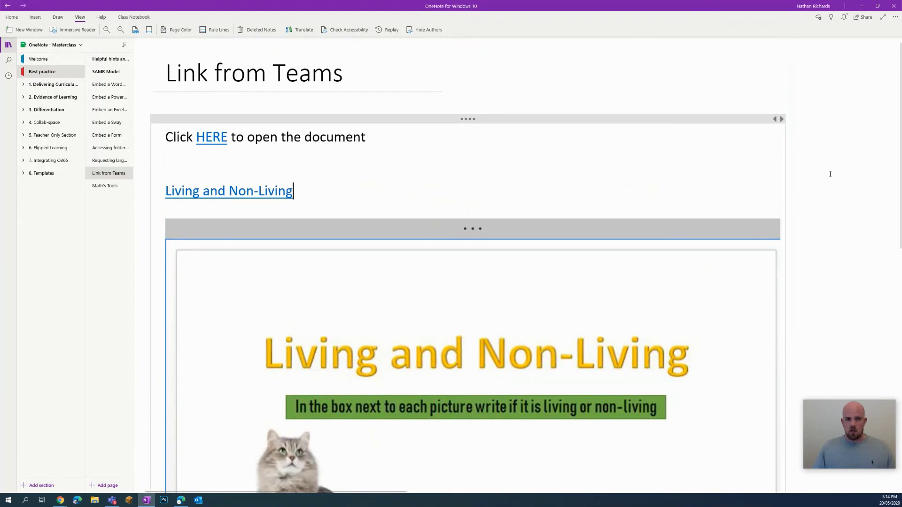